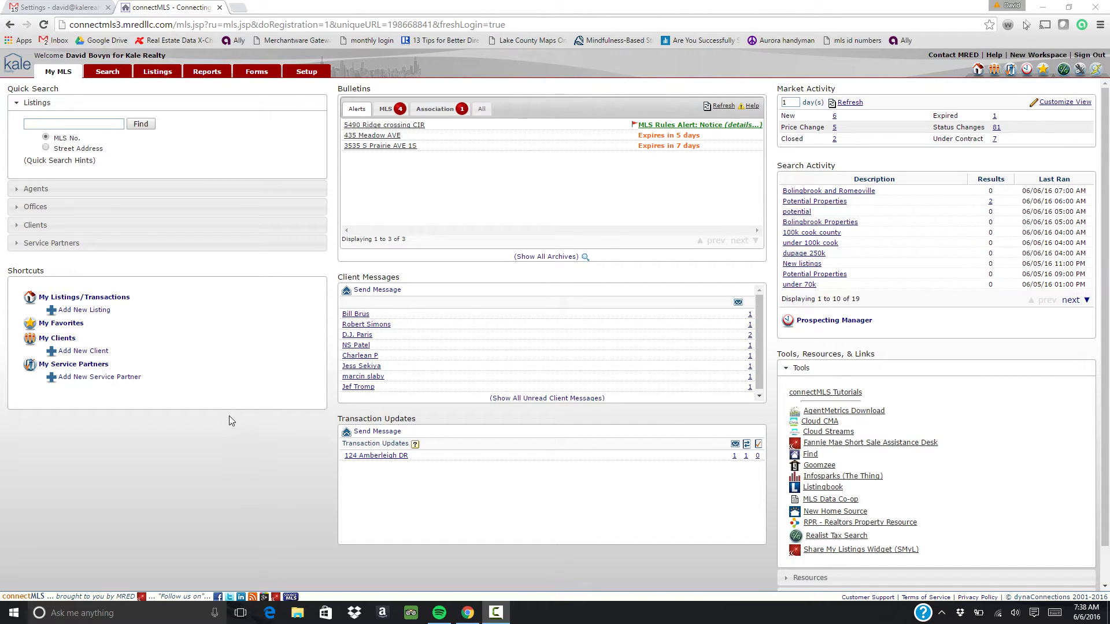
Open the Attached Single general search, leave Status at ACTV through TEMP, and select the Area field
click(118, 75)
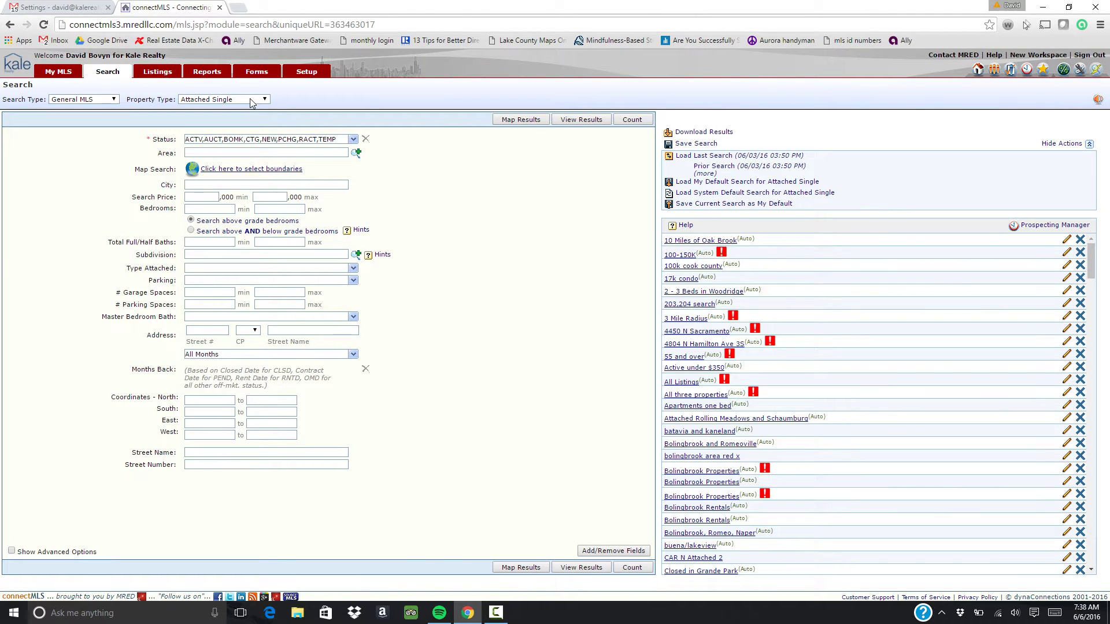
click(354, 141)
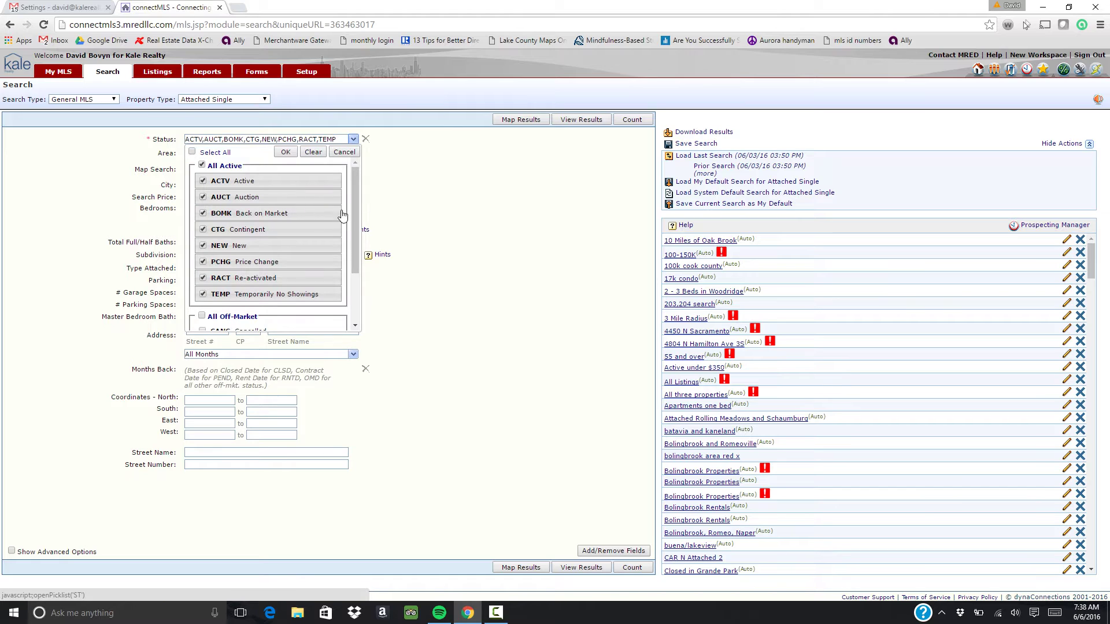
mouse_move(356, 193)
mouse_down()
mouse_move(349, 230)
mouse_move(353, 190)
mouse_up()
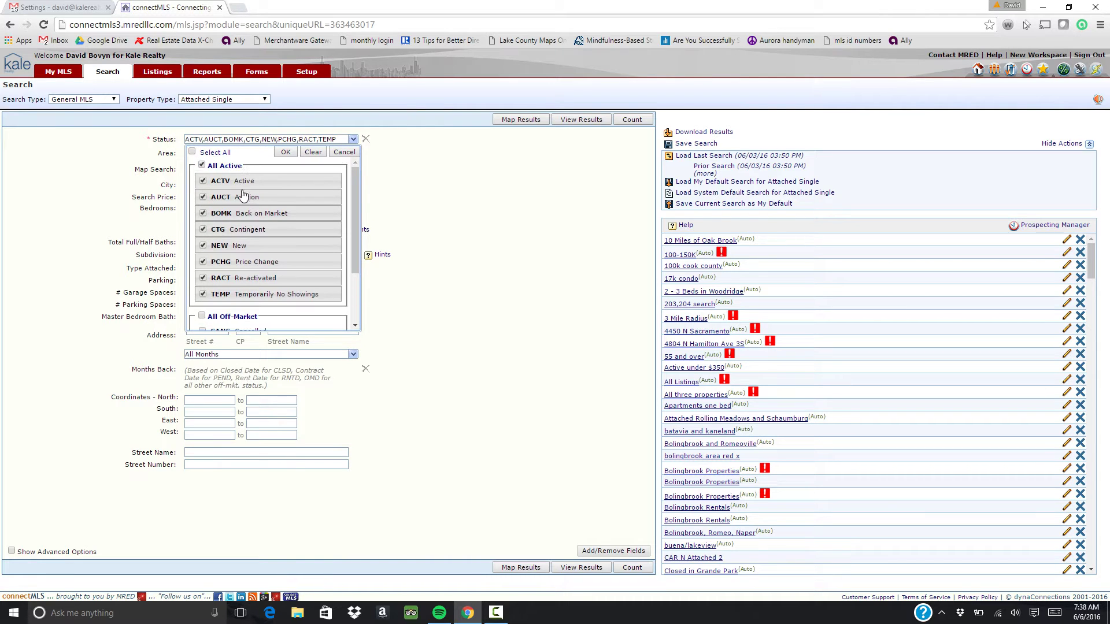
click(286, 153)
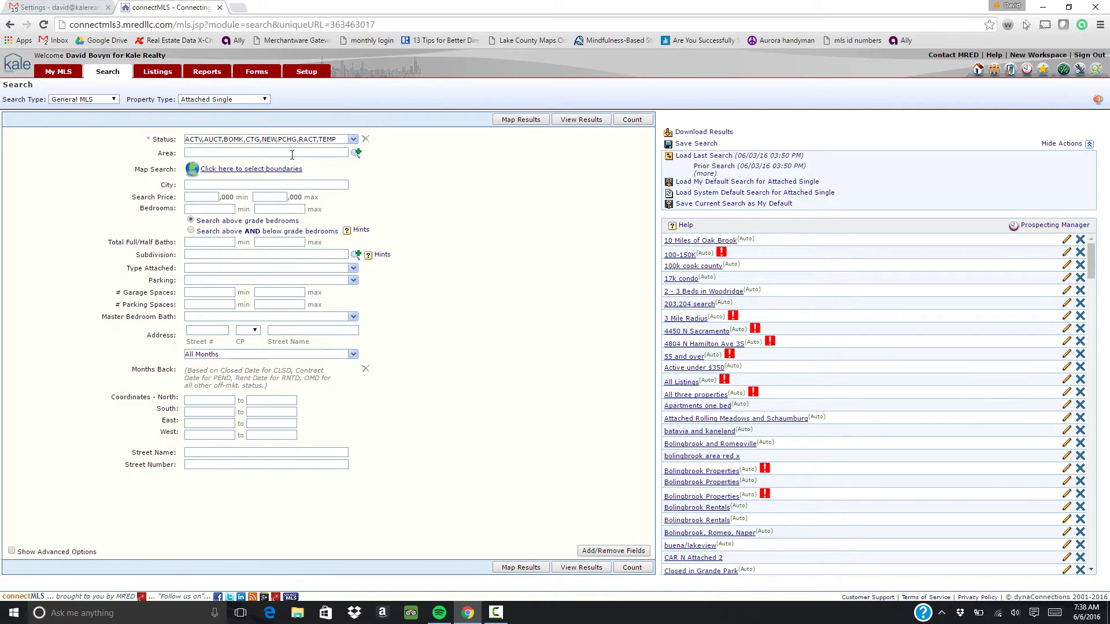
click(292, 152)
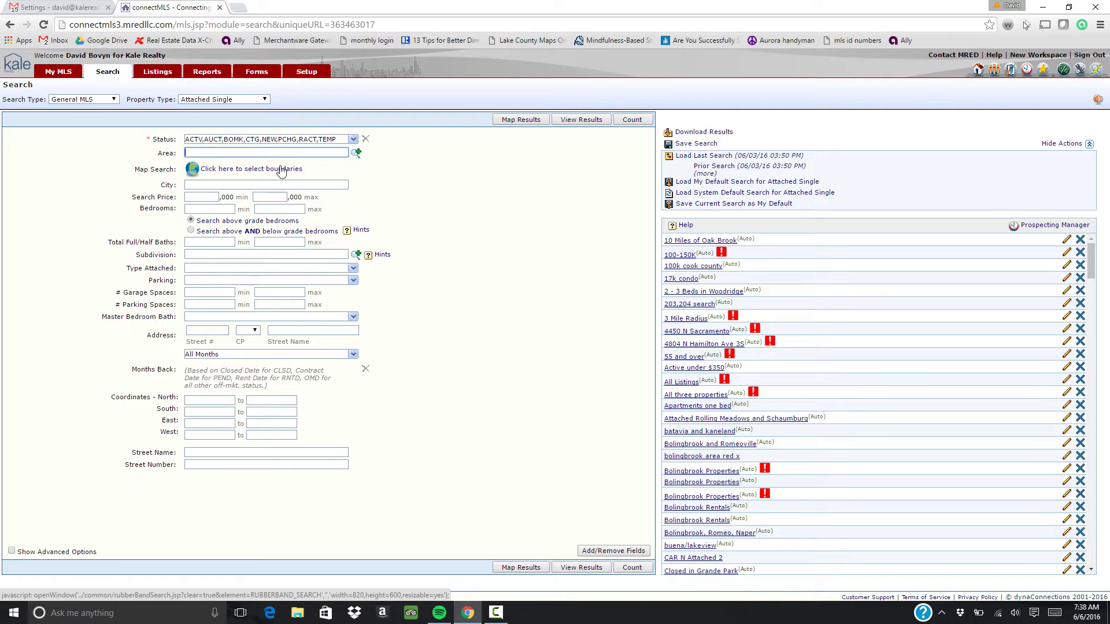
Open the boundary selection map and move its window into position
click(281, 170)
drag(262, 10, 331, 43)
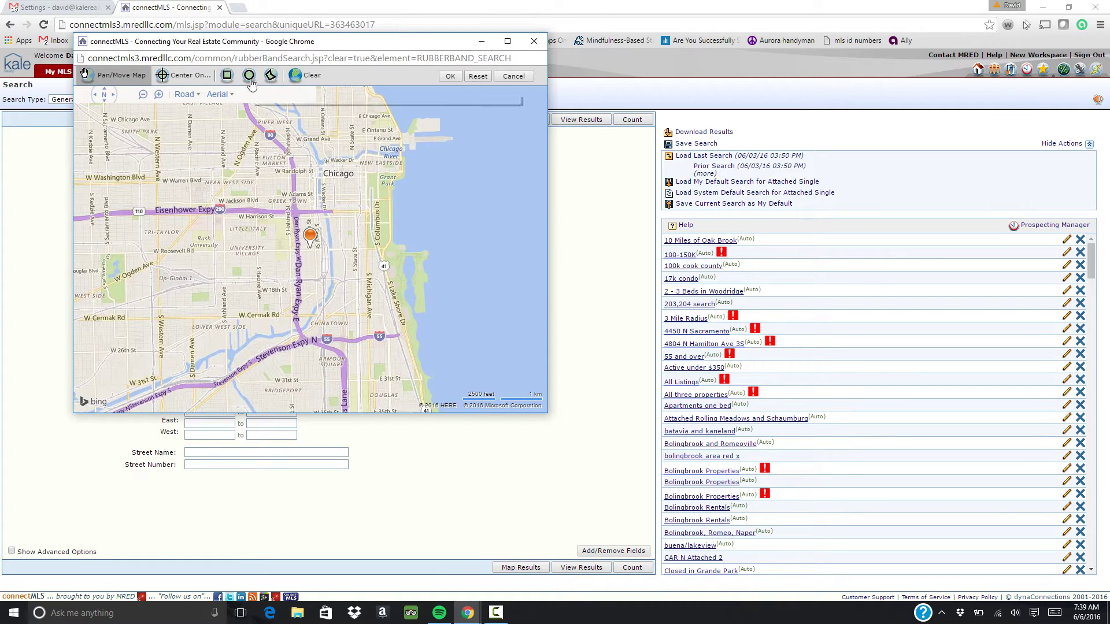
click(533, 42)
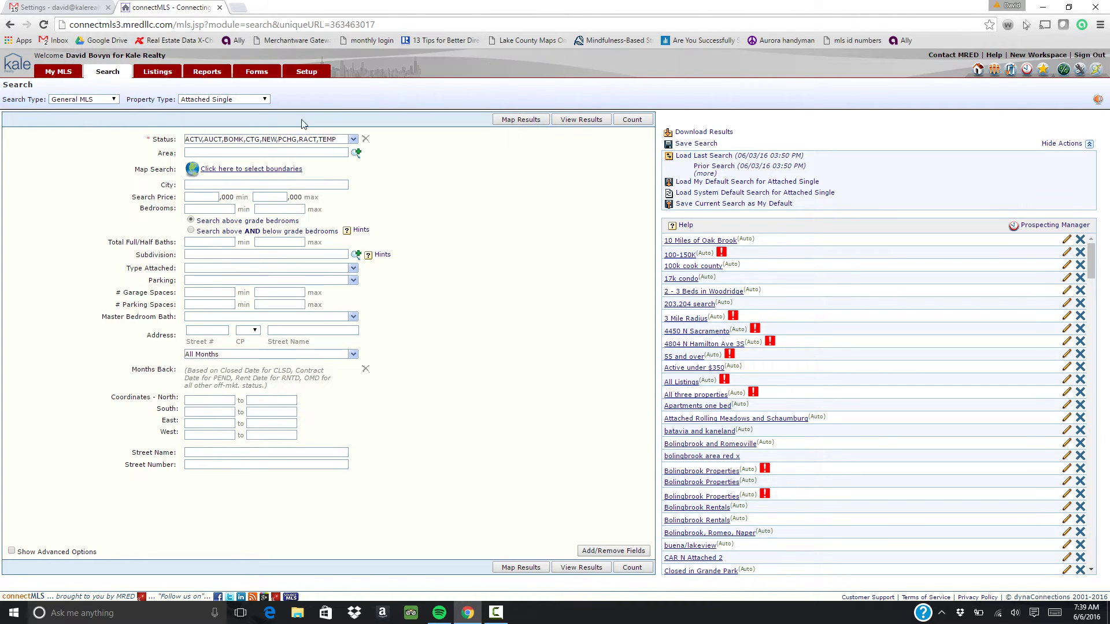
click(268, 170)
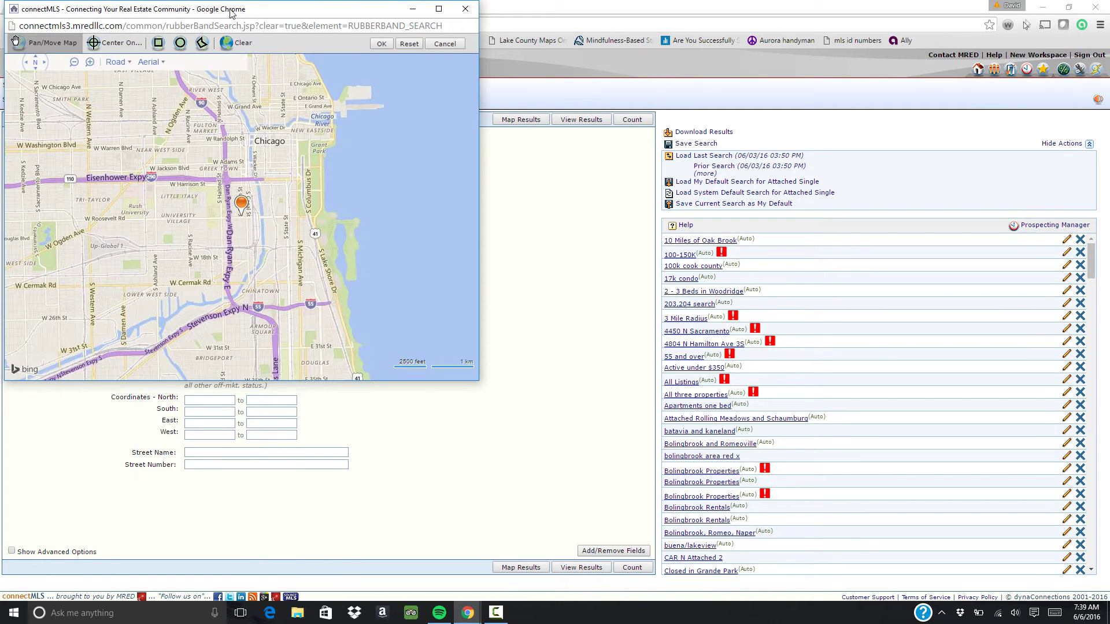
drag(233, 14, 304, 33)
Centre the map on the search property's street address with Center On
click(185, 61)
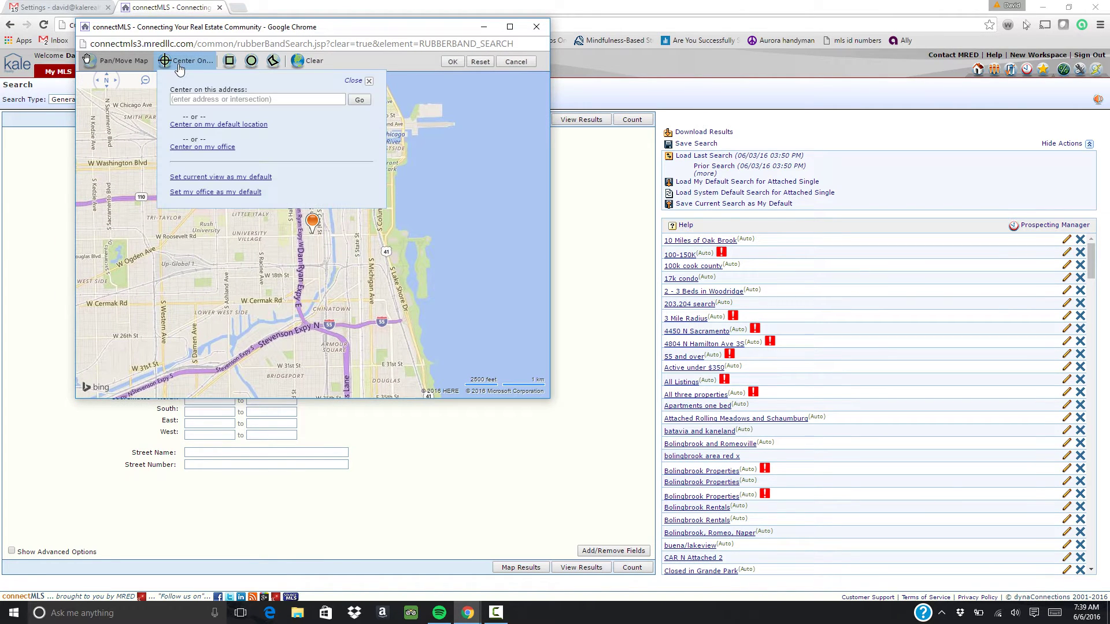
click(198, 98)
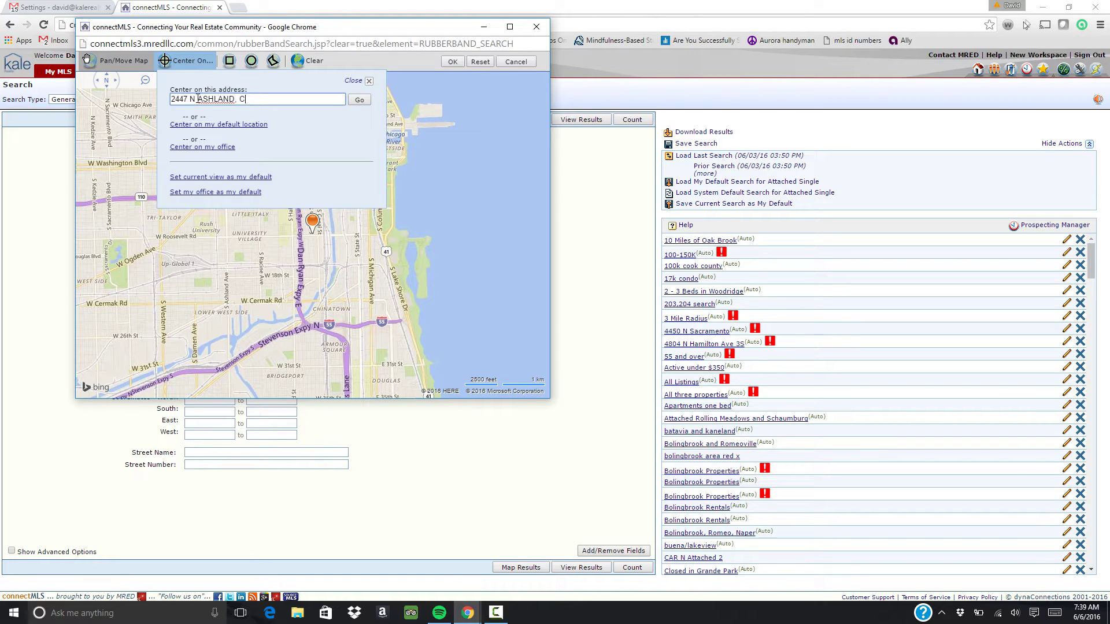
key(Return)
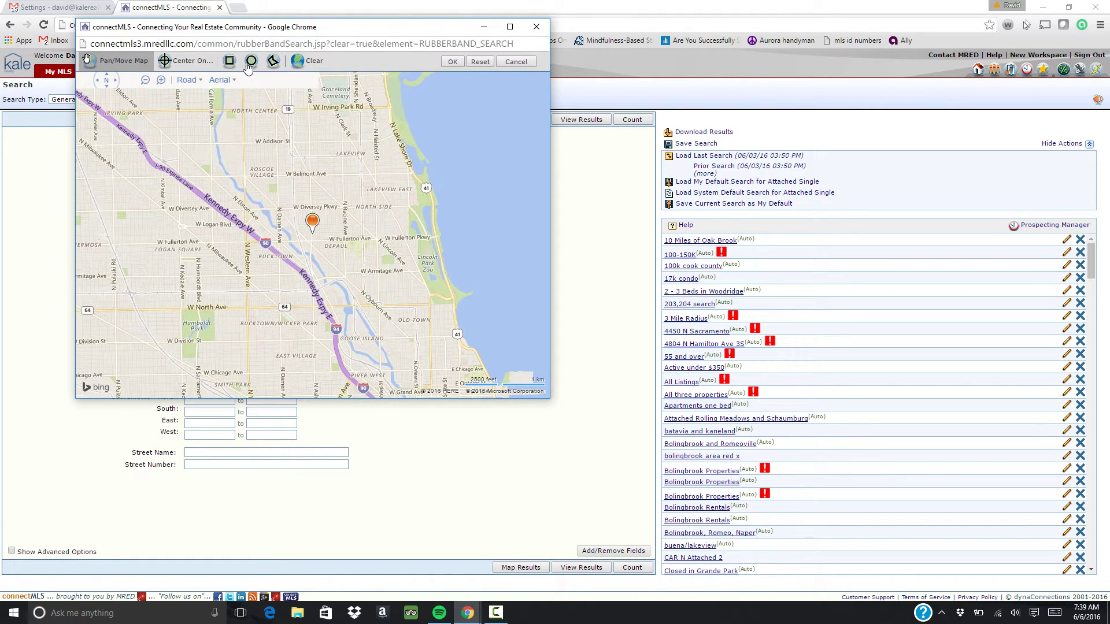
Draw a rectangle boundary around the address pin, then clear it
click(229, 61)
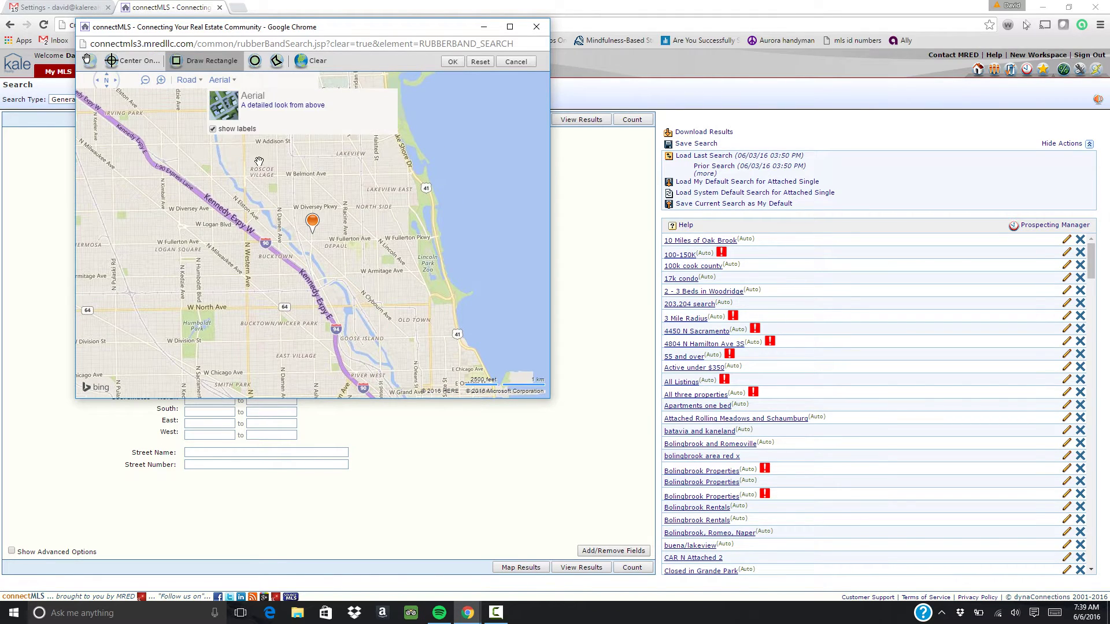
mouse_move(247, 152)
mouse_down()
mouse_move(393, 309)
mouse_move(379, 308)
mouse_up()
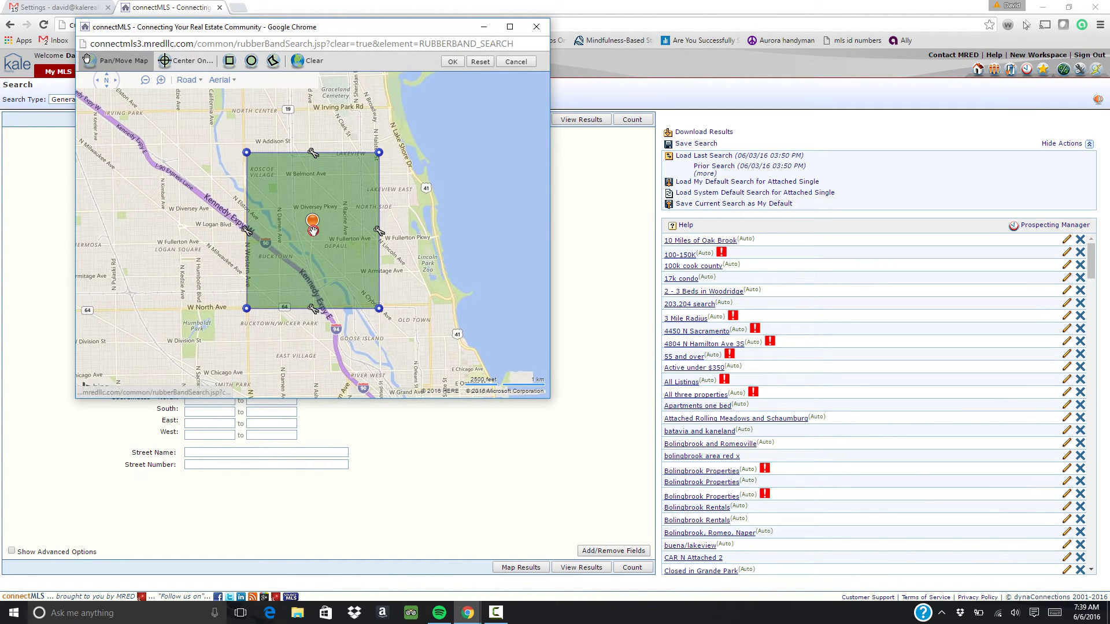
click(306, 61)
Draw a five-corner polygon boundary around the neighbourhood, then clear it
click(273, 61)
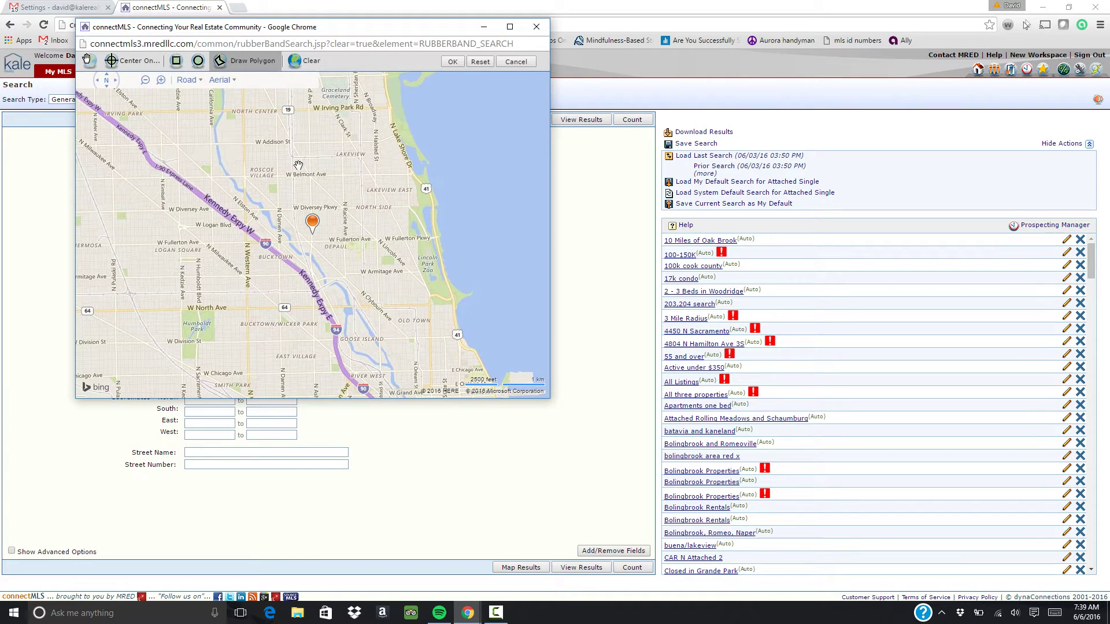
click(281, 158)
click(283, 268)
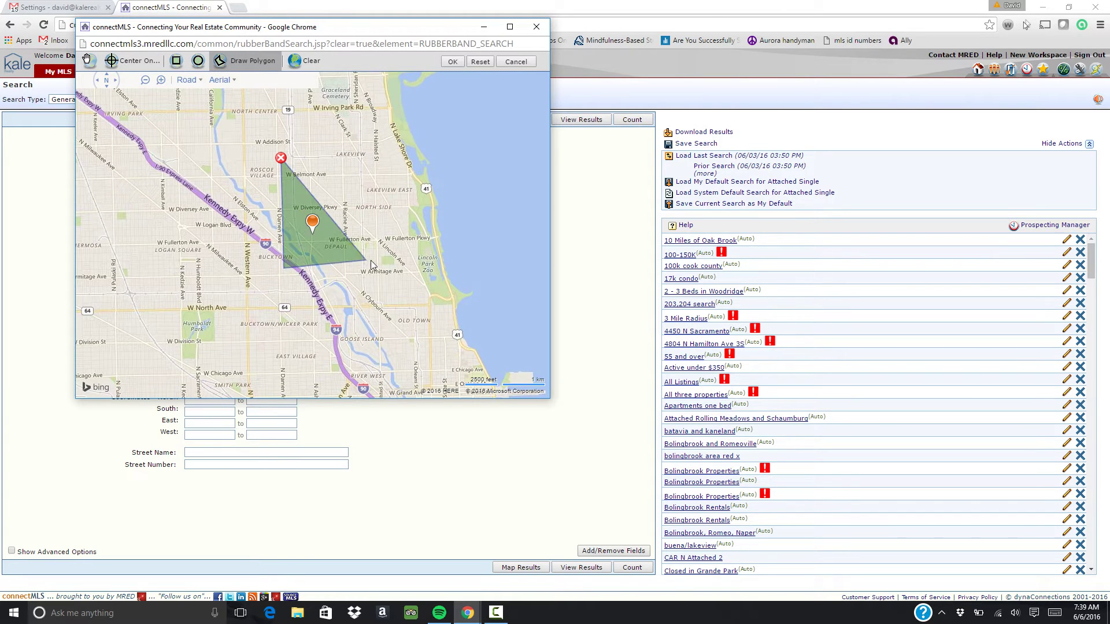
click(483, 265)
click(148, 376)
click(145, 217)
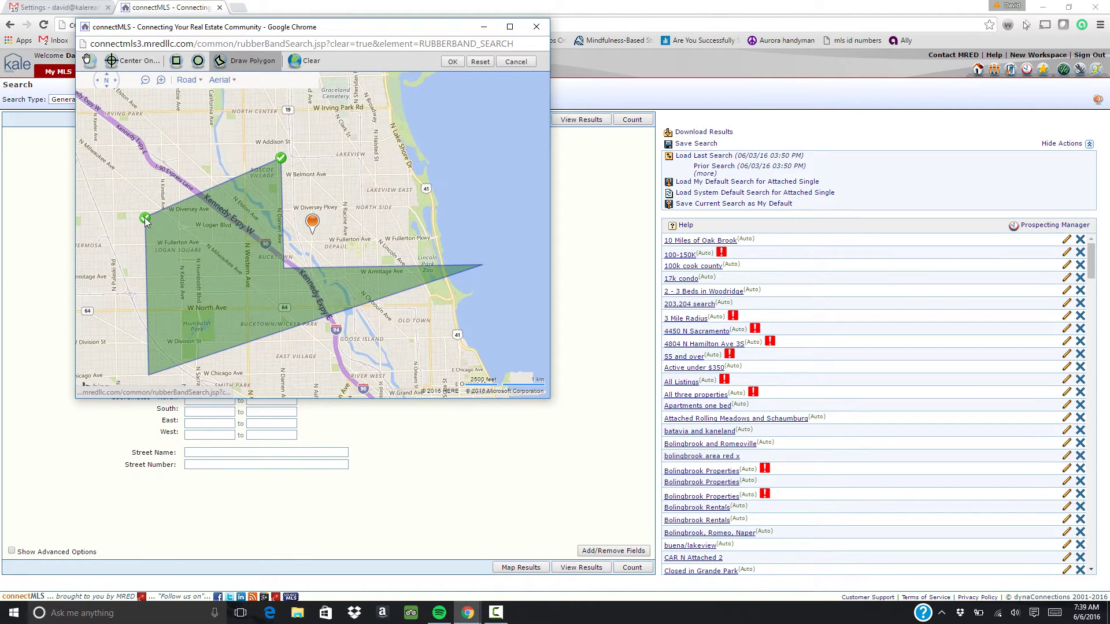
click(201, 224)
right_click(202, 224)
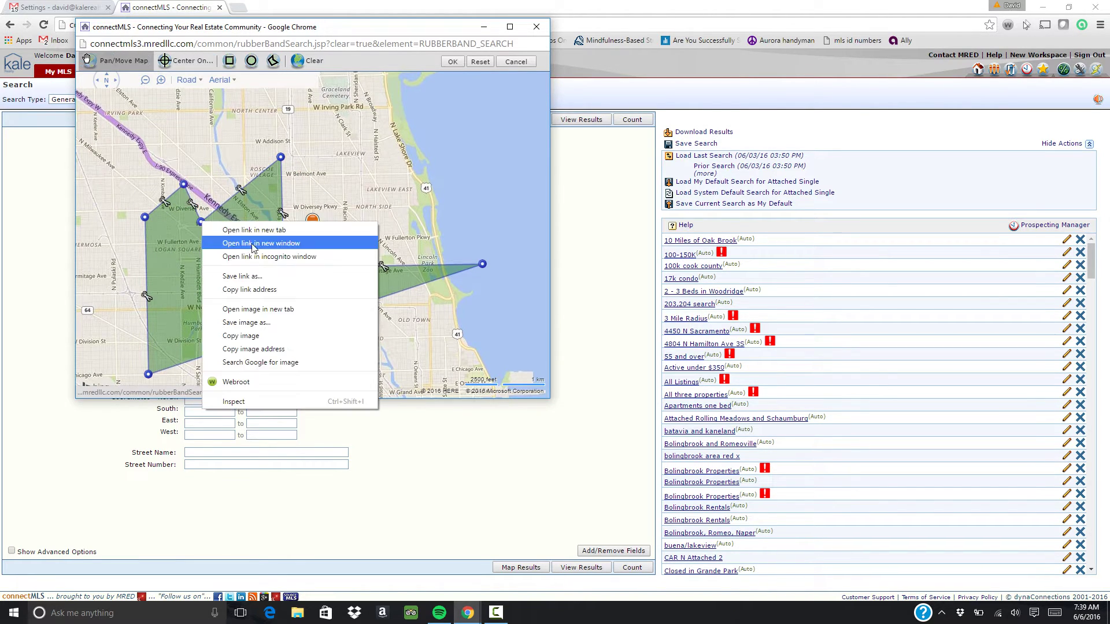
click(256, 181)
click(245, 243)
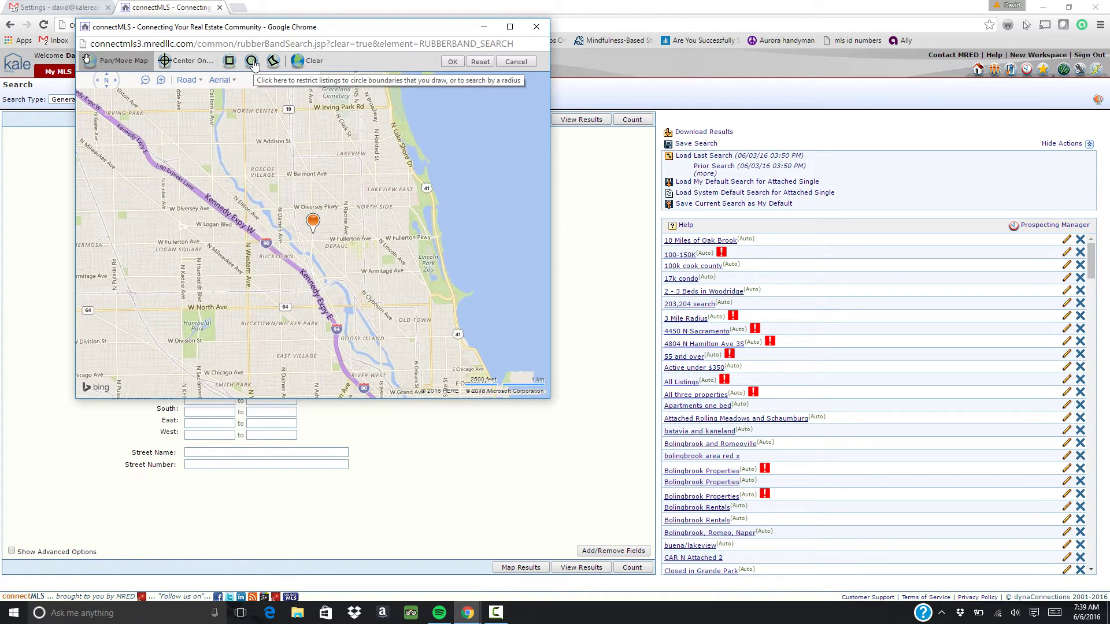
Switch to Draw Circle and start entering the radius in miles, erasing the mistyped 25
click(254, 62)
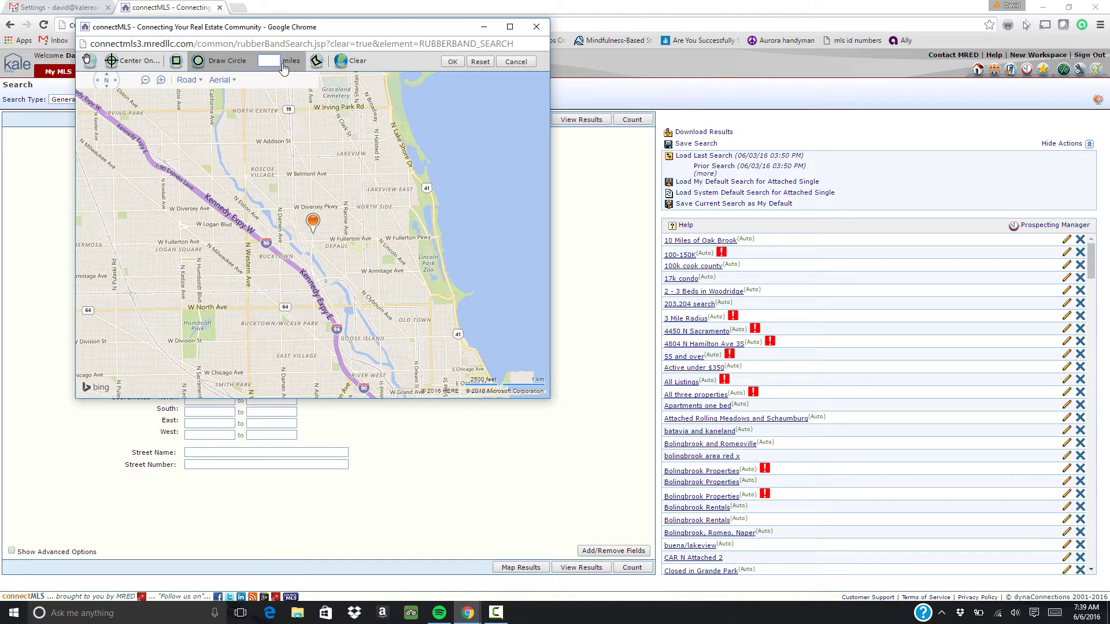
click(274, 59)
text(25)
key(BackSpace)
key(BackSpace)
Apply the 1-mile circle boundary and set minimums of 3 bedrooms and 2 baths
text(1)
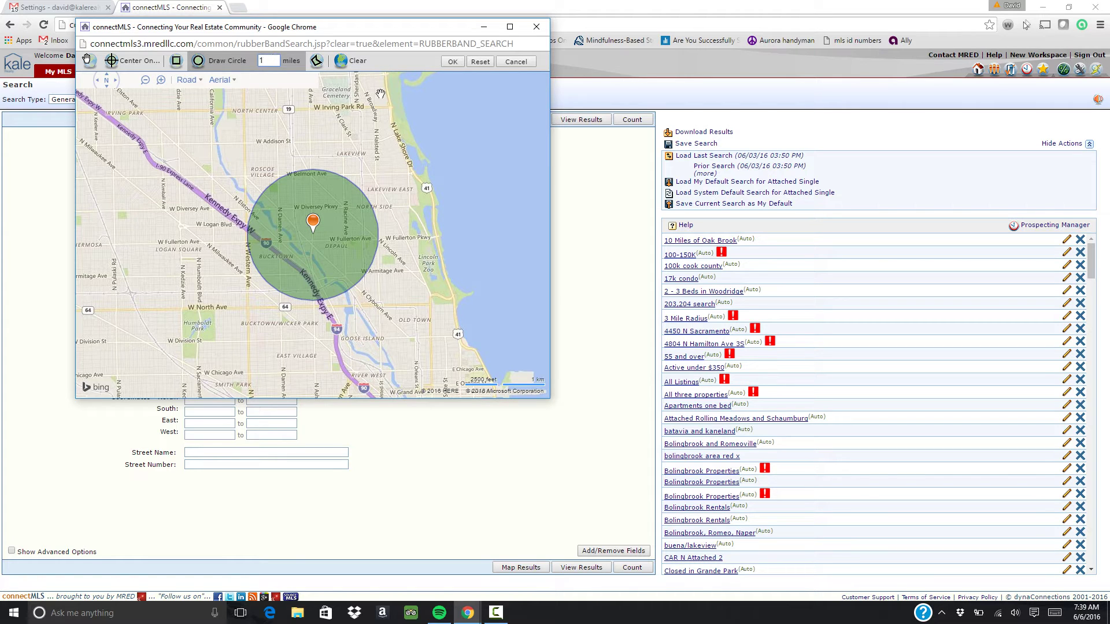
click(452, 61)
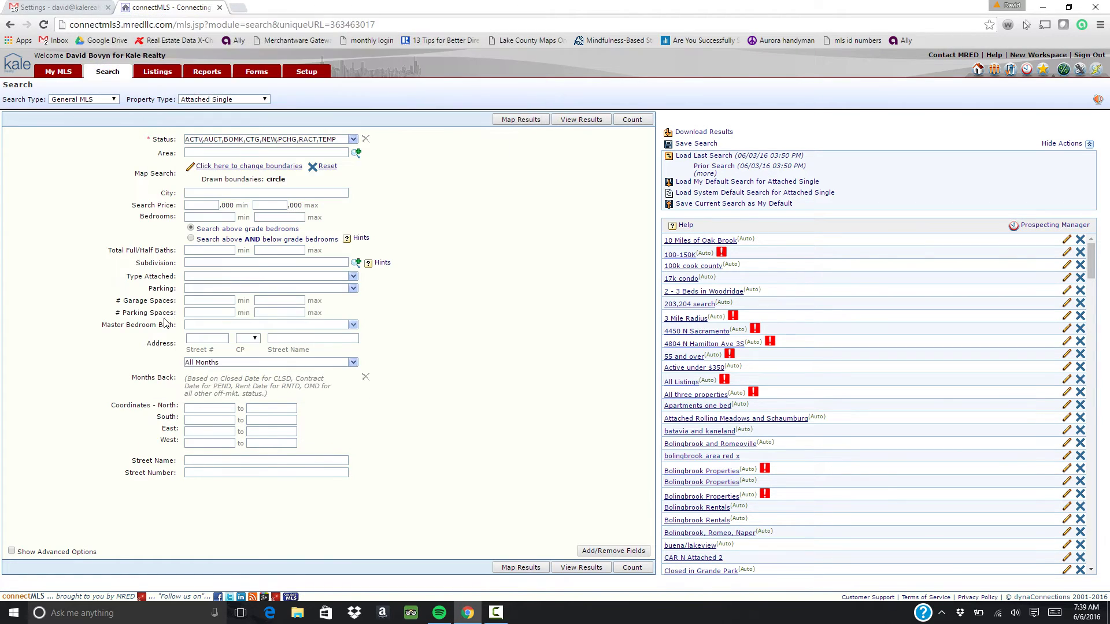
click(210, 217)
text(3)
click(217, 251)
text(2)
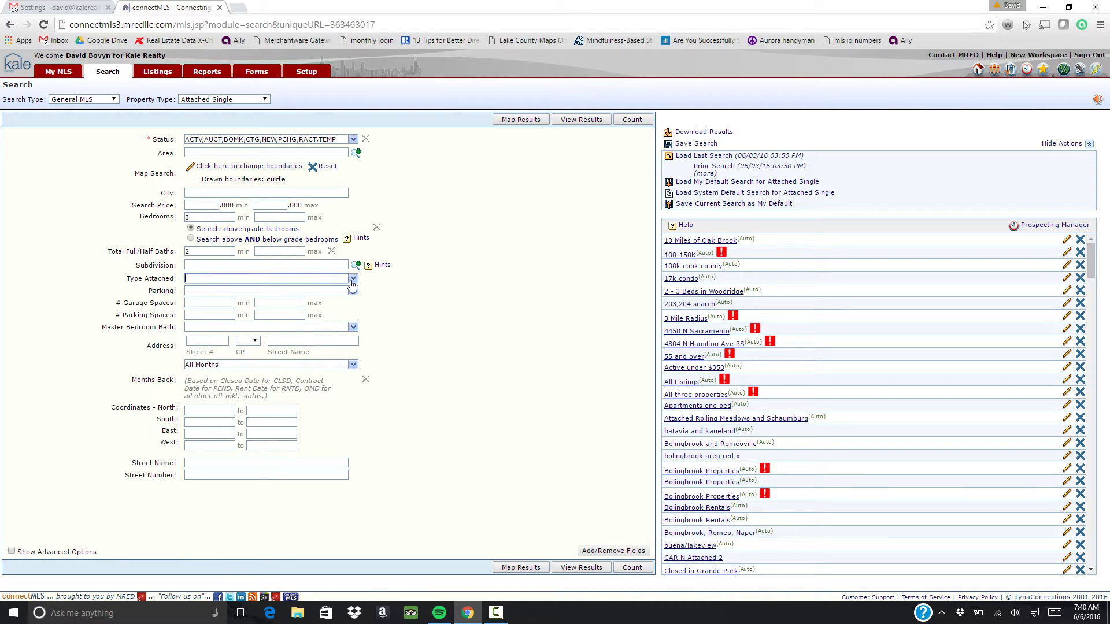
Set Type Attached to Condo
click(329, 278)
click(215, 335)
click(286, 290)
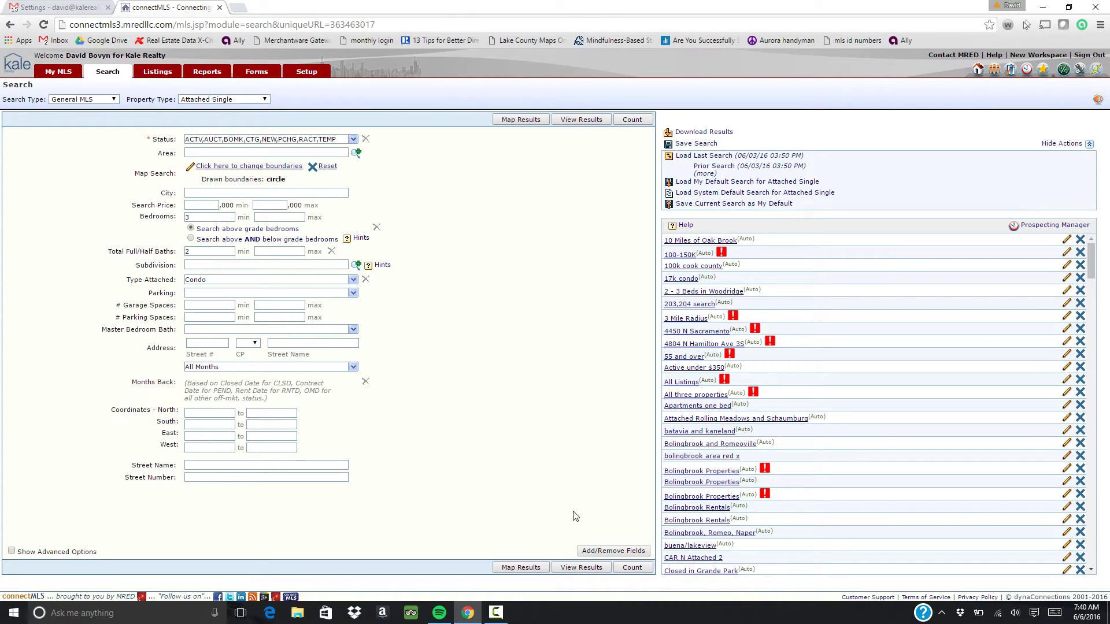
Move Basement Bathrooms (Y/N) from Available Fields onto the search form through Add/Remove Fields
click(620, 552)
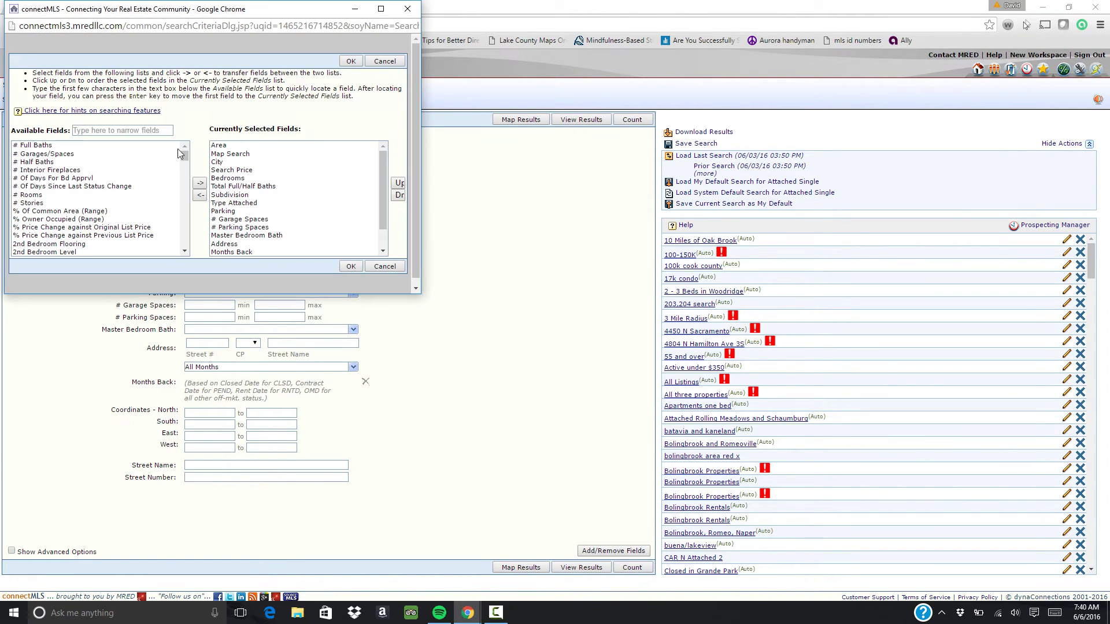
drag(186, 161, 184, 178)
click(102, 186)
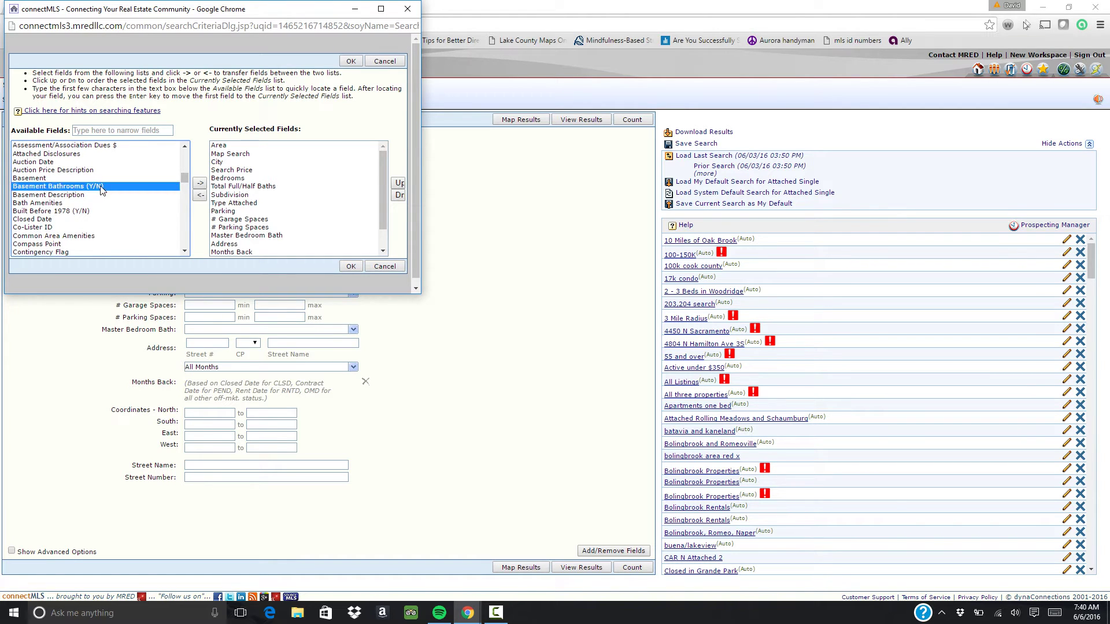
click(199, 182)
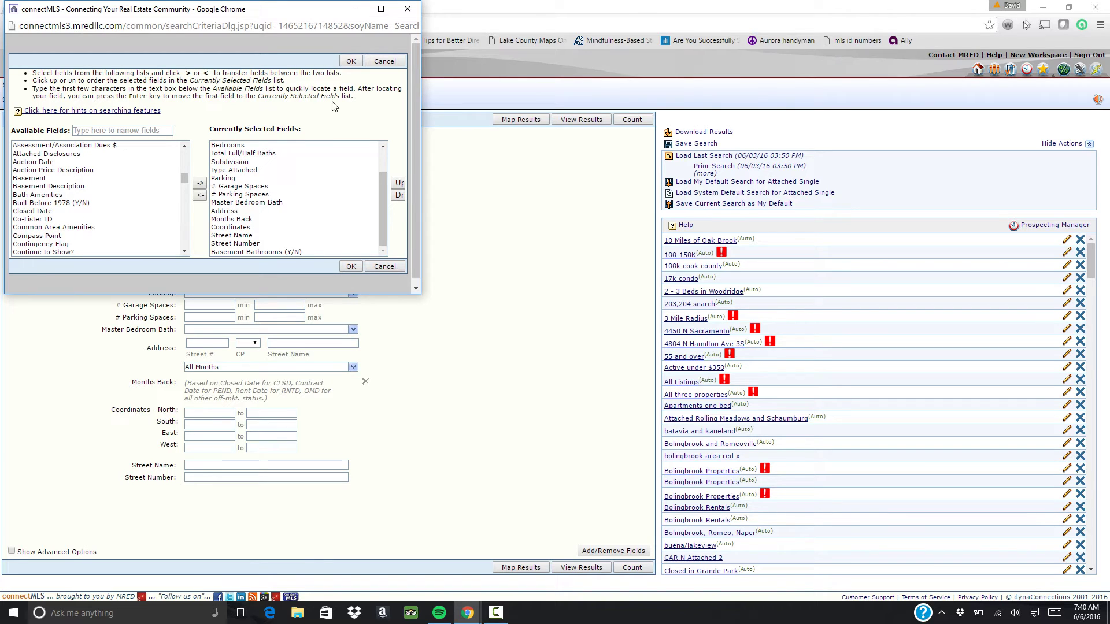
click(351, 61)
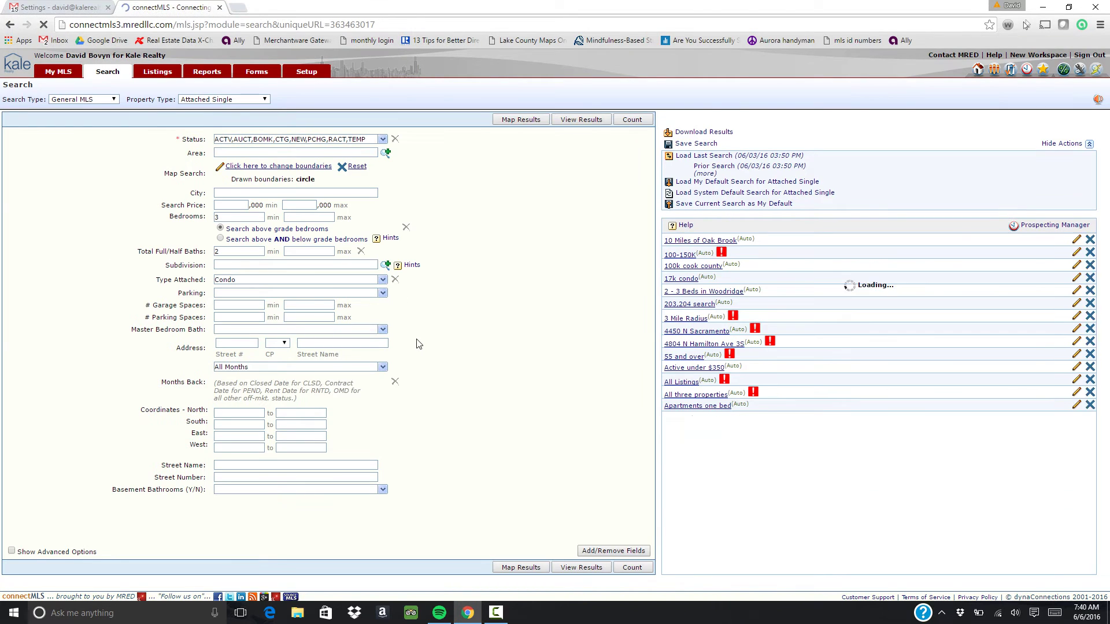
Leave Basement Bathrooms unset and count matching listings, which shows 93
click(381, 490)
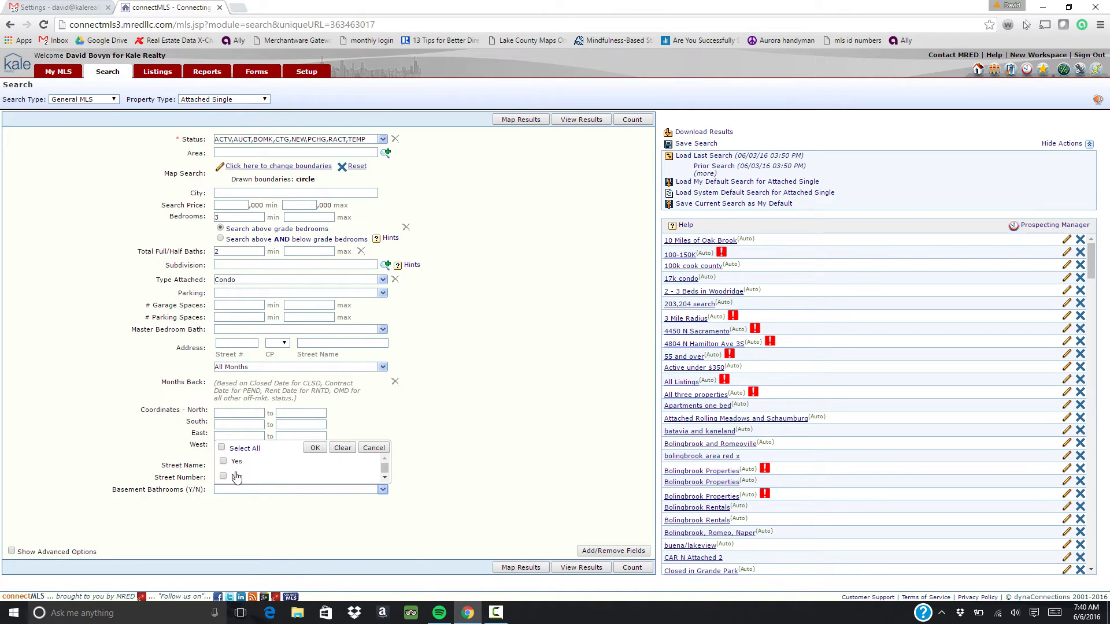
click(315, 448)
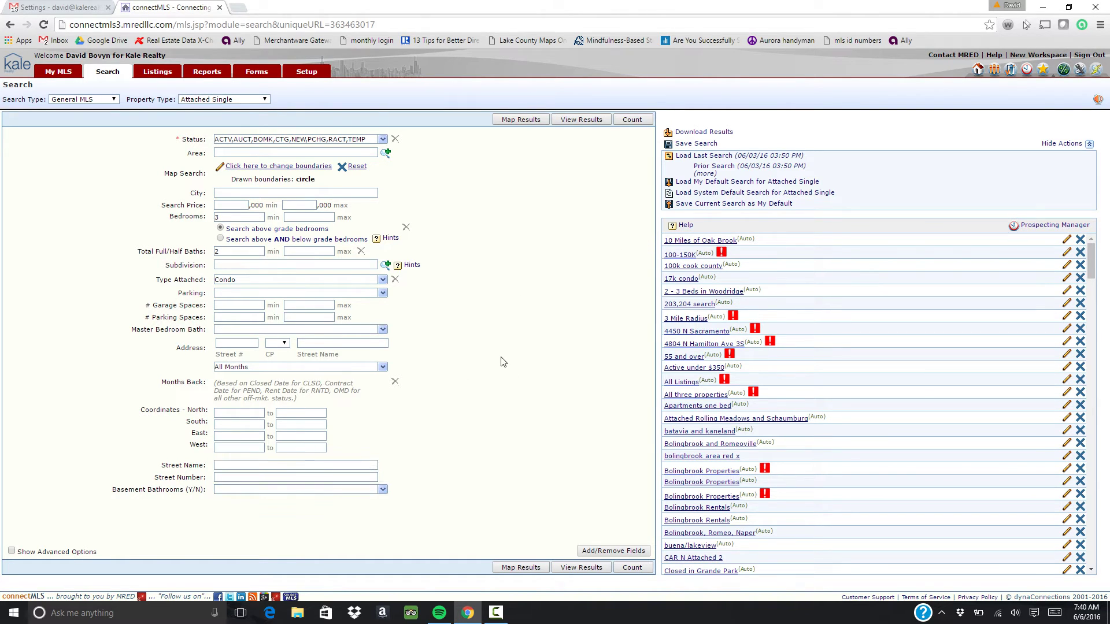
click(635, 121)
drag(728, 119, 738, 123)
click(737, 122)
Cap bedrooms at 4 and baths at 2, then recount to 28 listings
click(326, 217)
text(4)
click(313, 249)
text(2)
key(BackSpace)
click(641, 119)
Name the saved search for the 5-mile radius and add a new Seller-type client
click(692, 145)
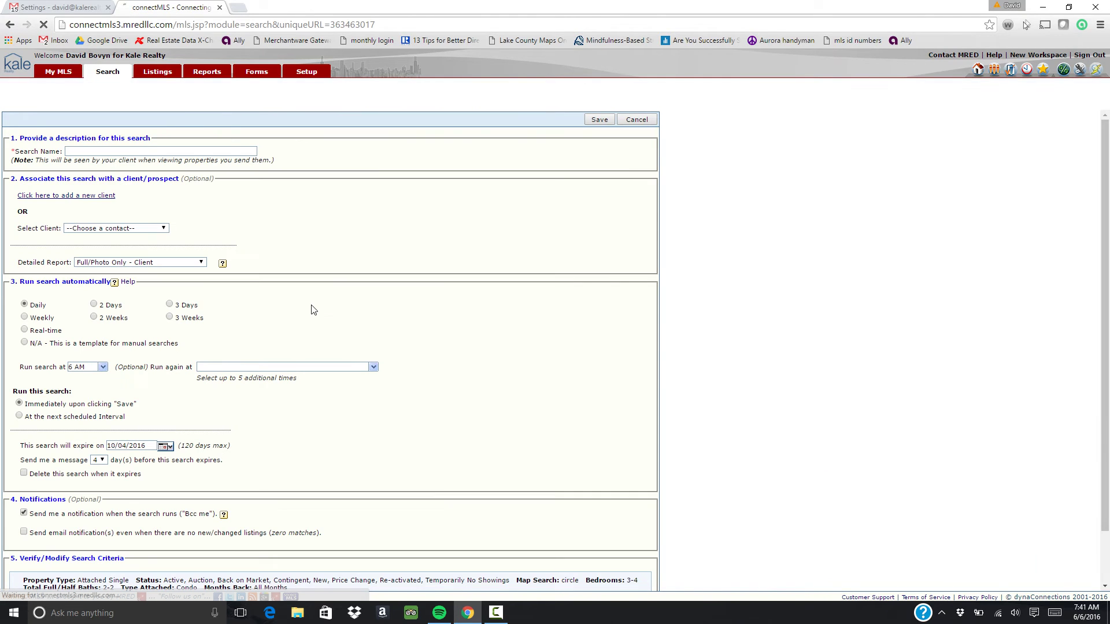
click(135, 152)
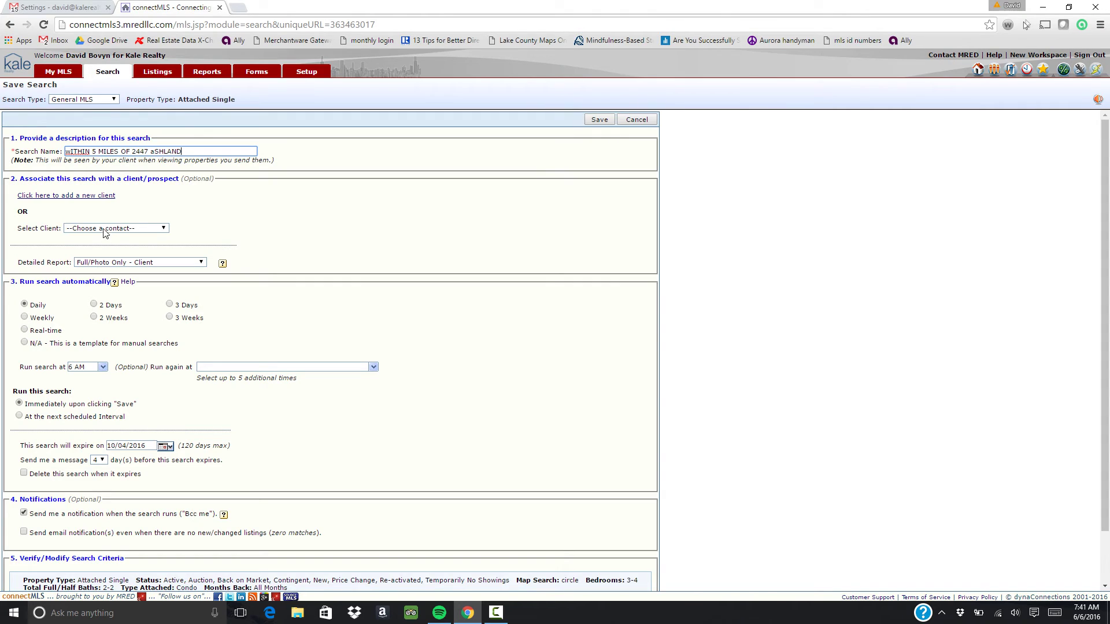
click(105, 196)
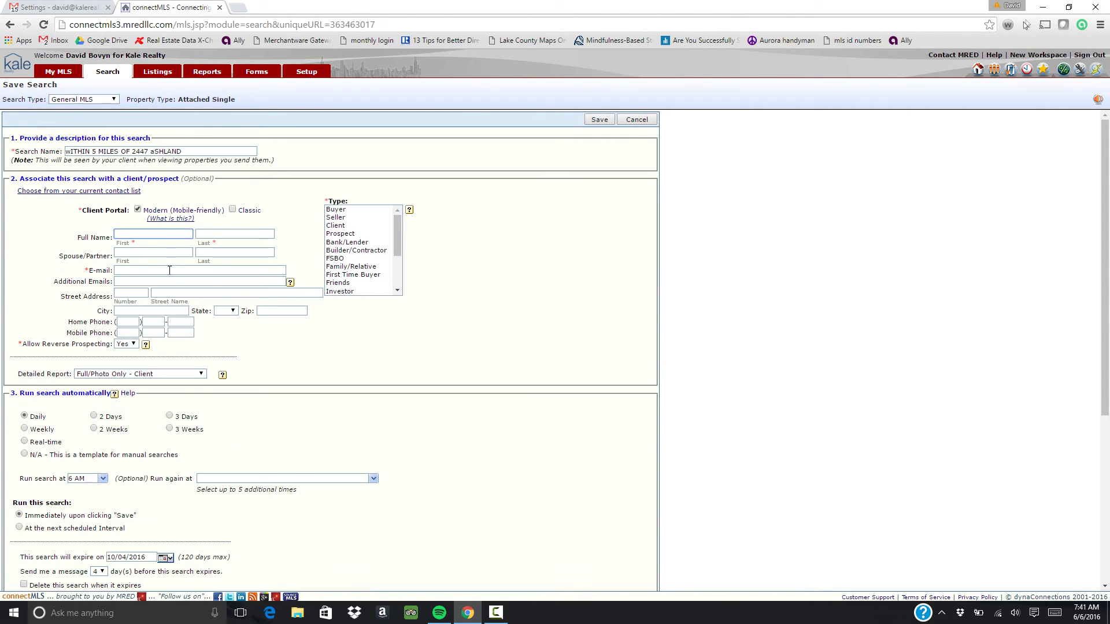
click(352, 217)
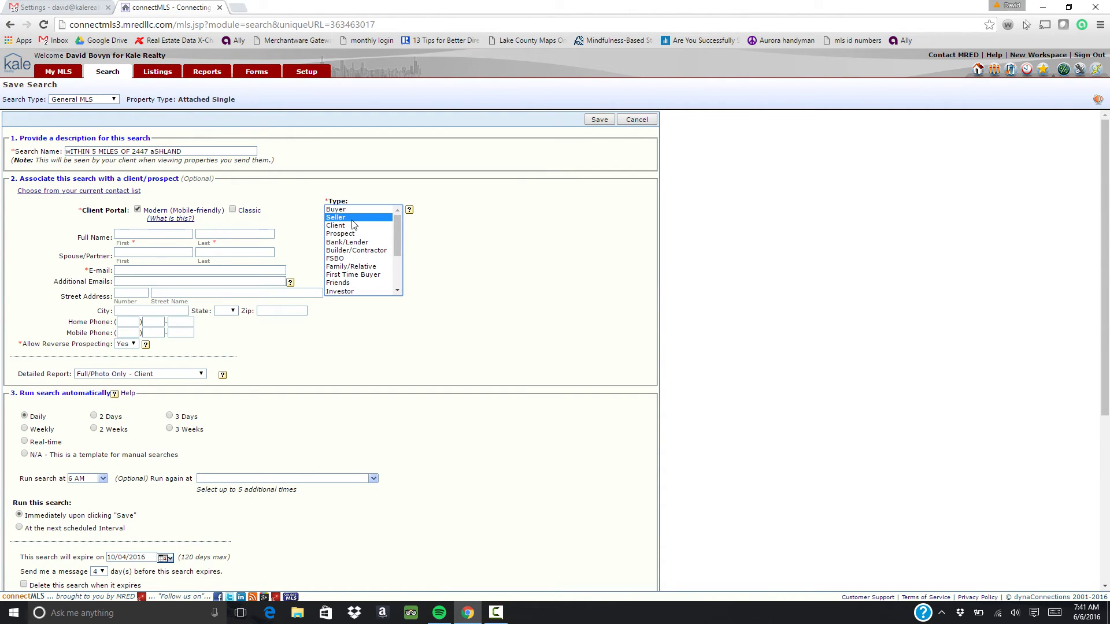
scroll(306, 277, down, 5)
Schedule the search to run automatically every 3 Days at 6 AM
scroll(306, 277, up, 1)
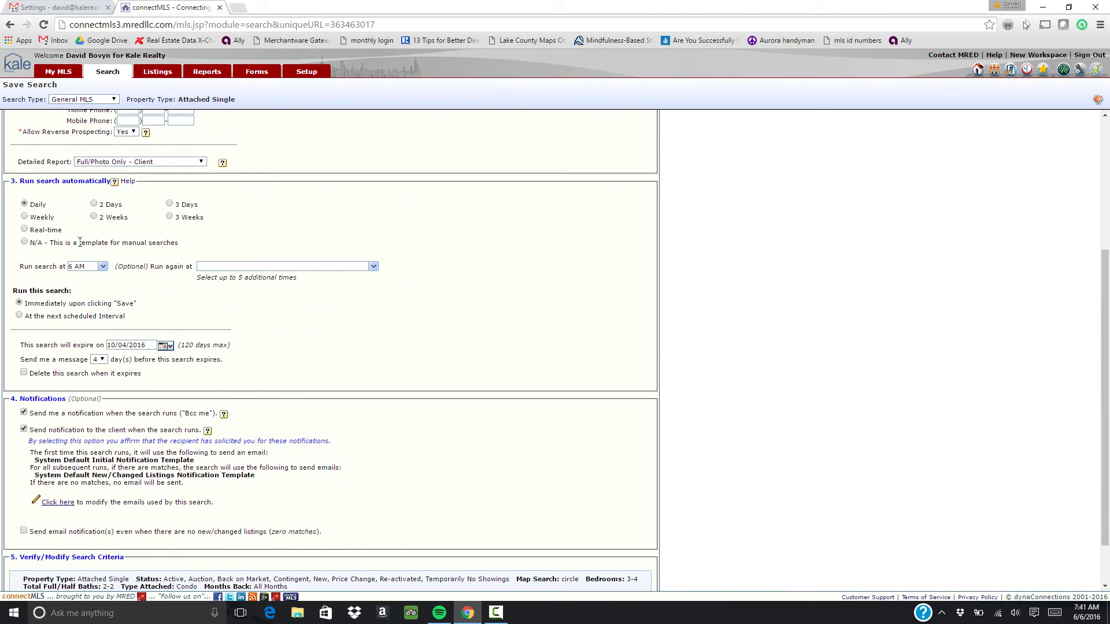
click(94, 205)
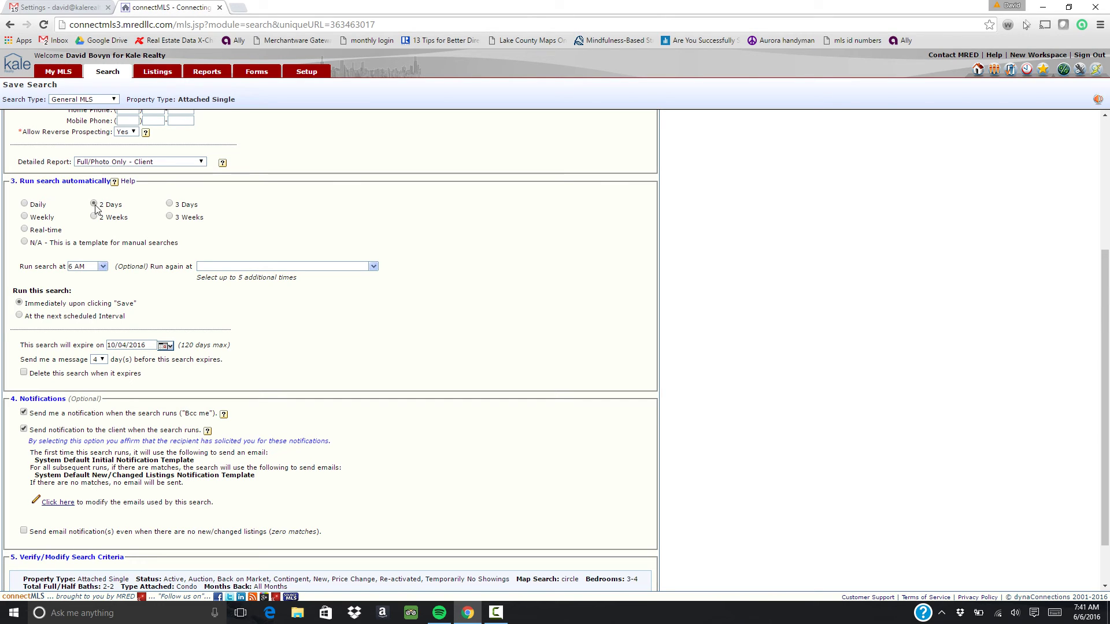
click(171, 204)
click(103, 266)
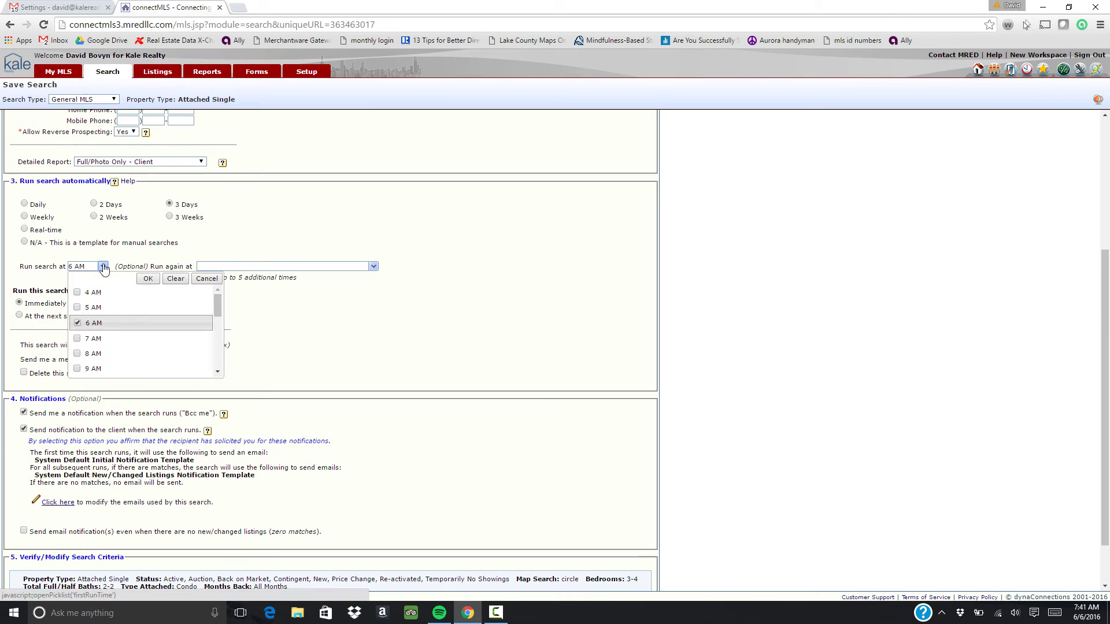
click(152, 286)
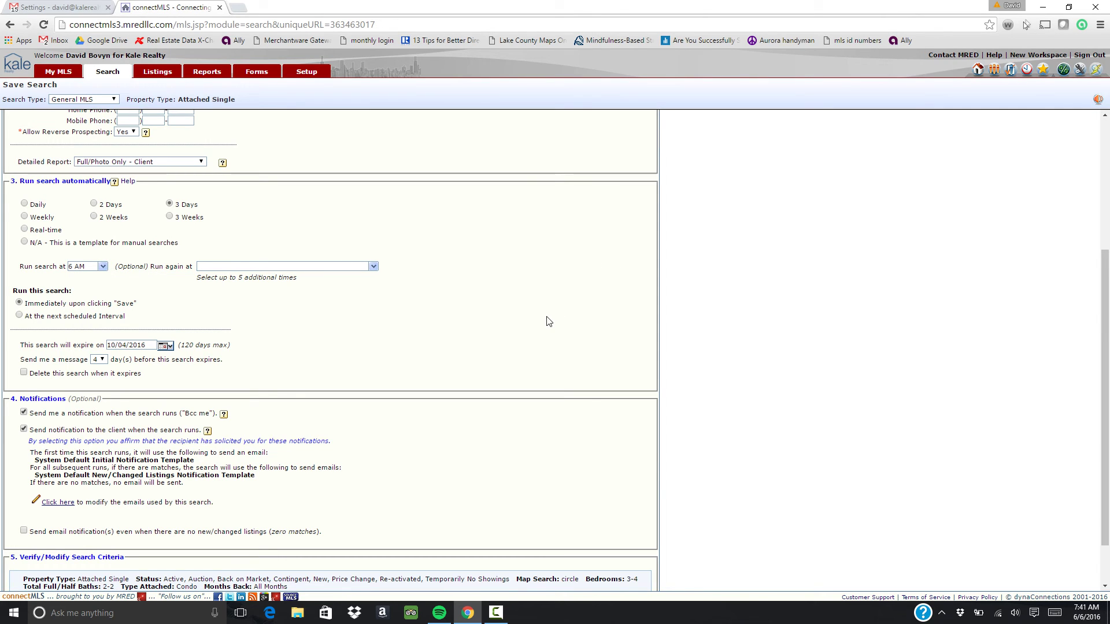
scroll(548, 321, up, 4)
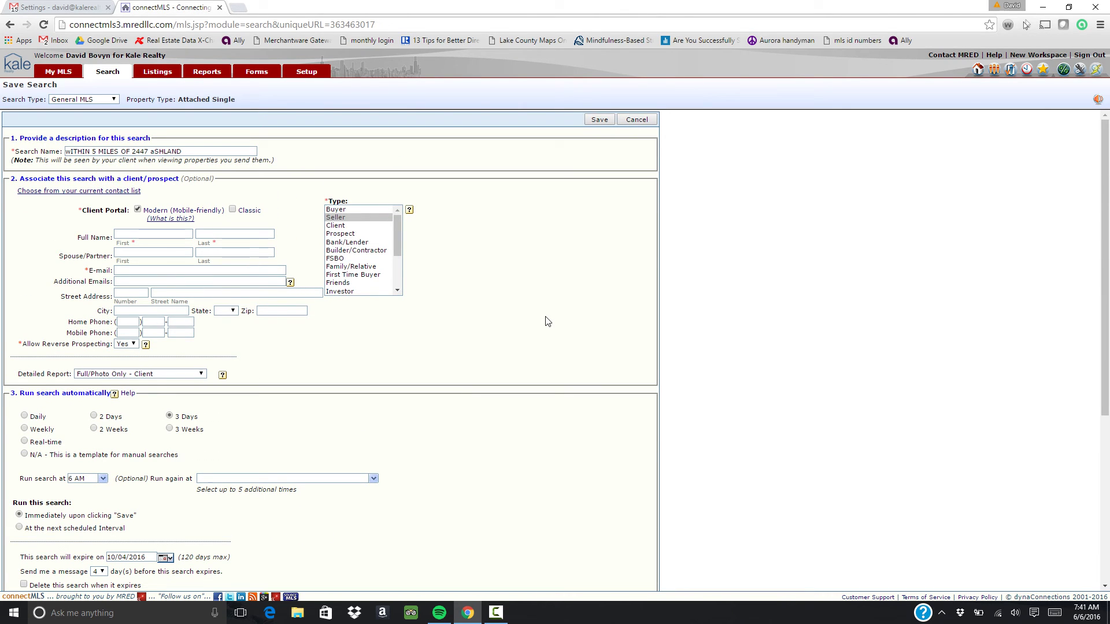
scroll(548, 322, down, 3)
scroll(549, 322, up, 3)
scroll(550, 243, down, 5)
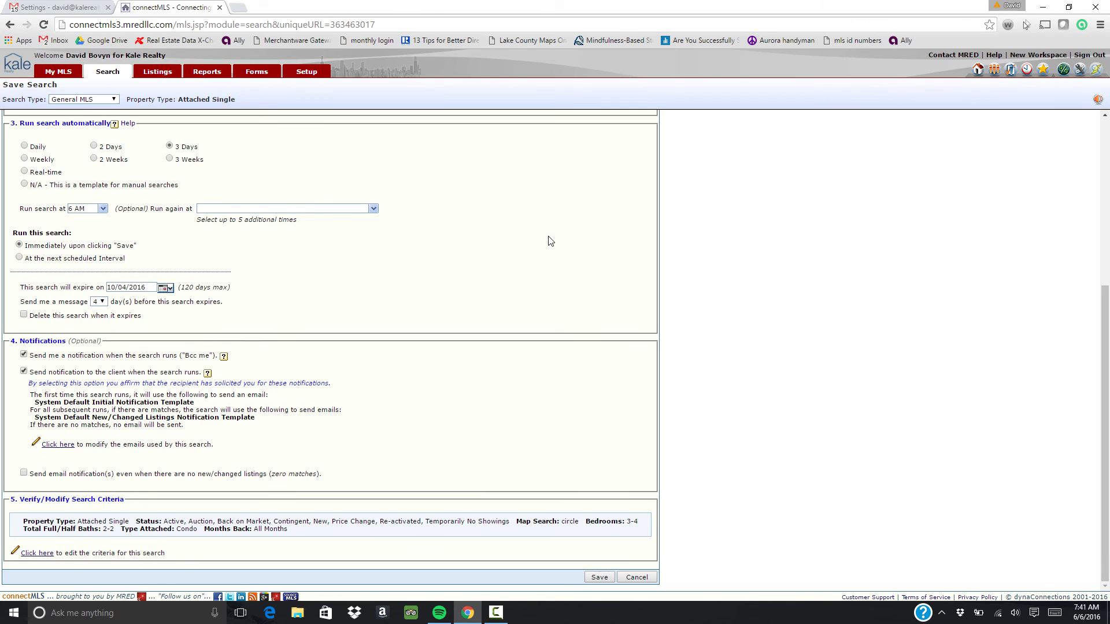
scroll(550, 241, up, 5)
Cancel the Save Search form to return to the criteria page showing 28 listings
click(636, 119)
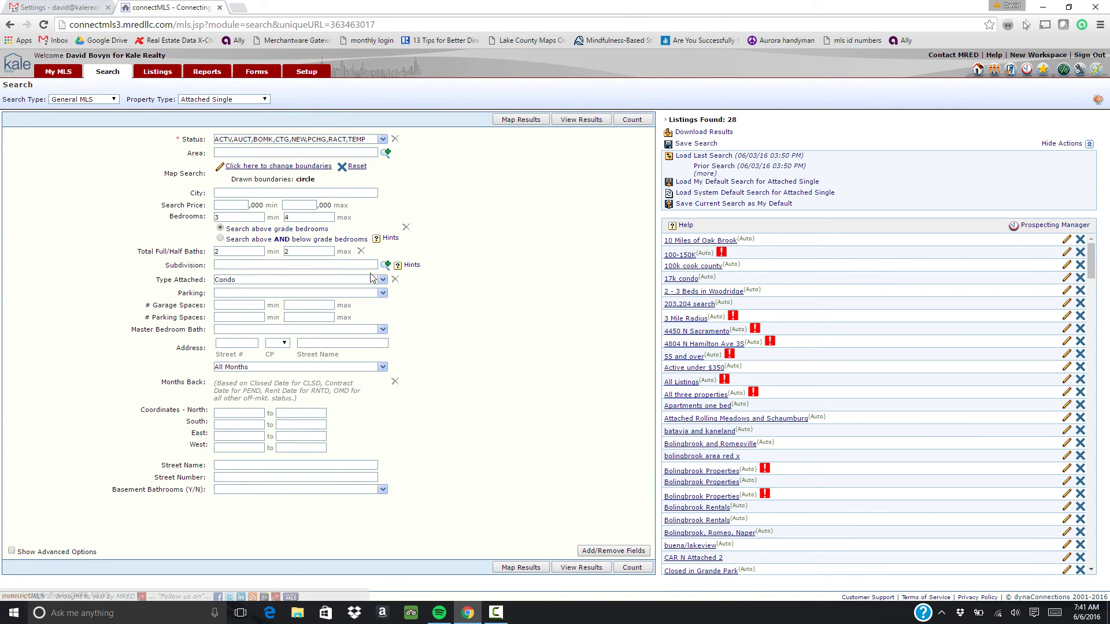